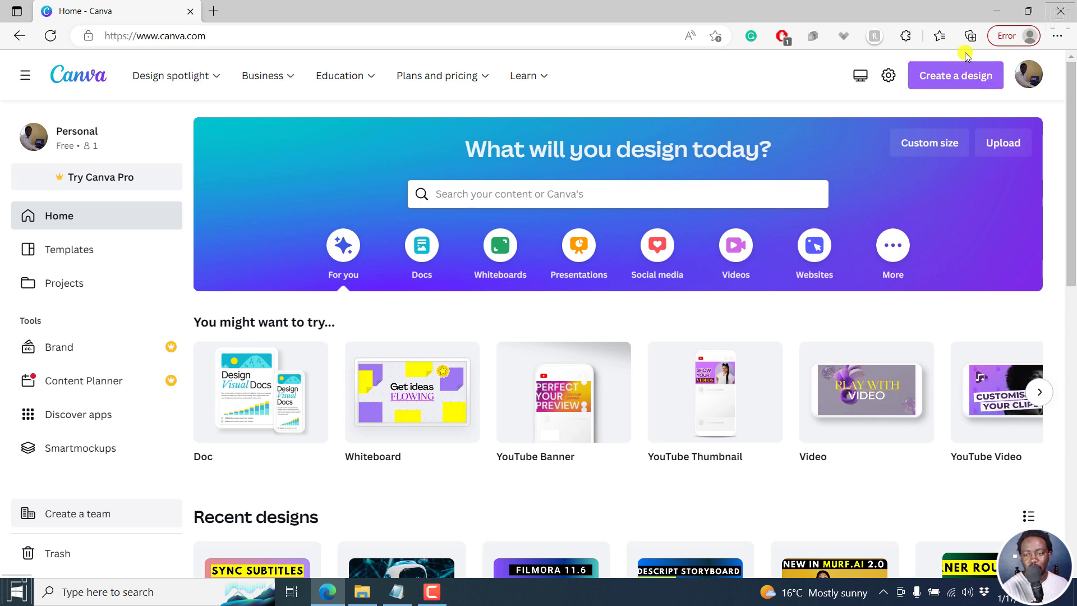
Step: Start a new blank YouTube Thumbnail design from Create a design
click(964, 77)
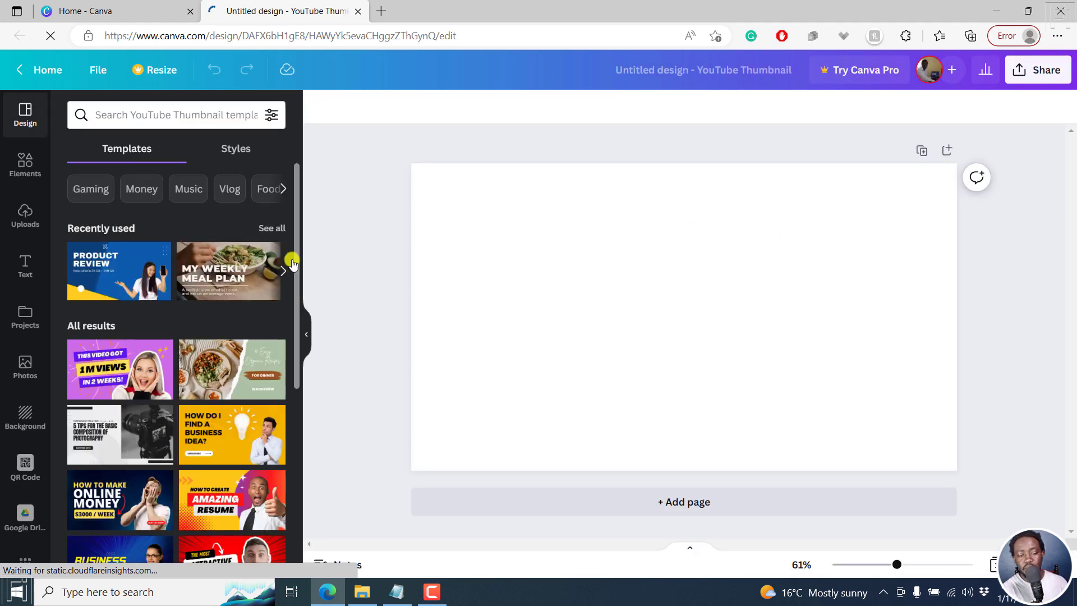
mouse_move(121, 263)
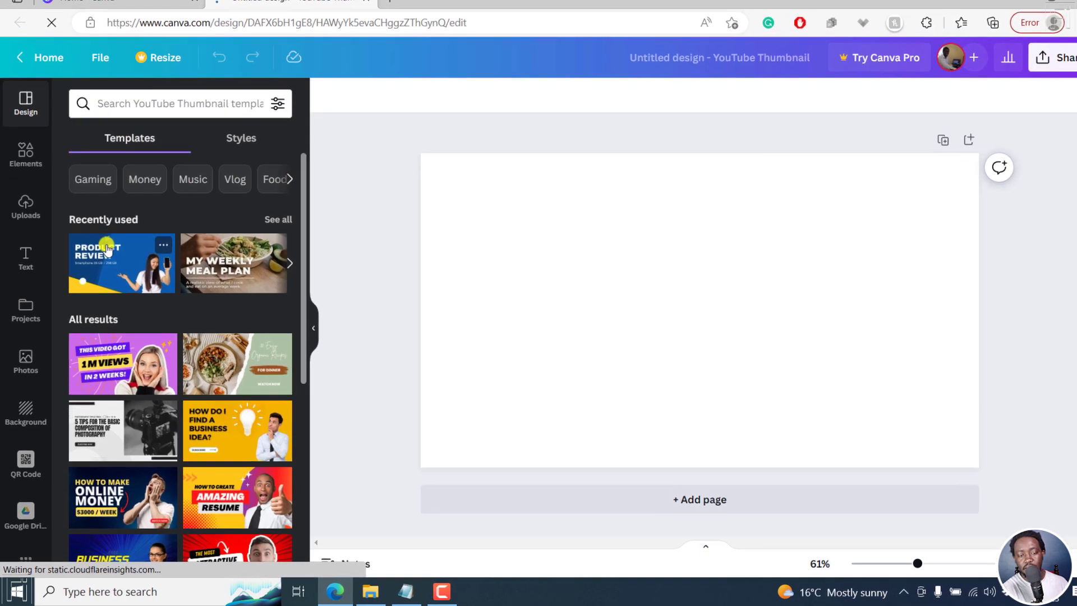
scroll(59, 128, down, 1)
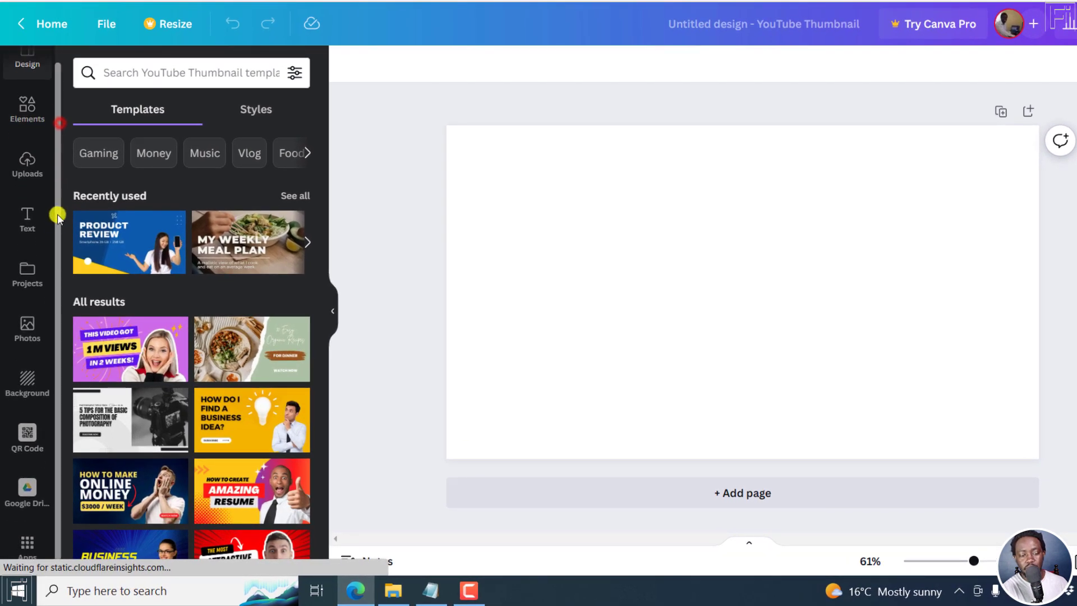
Step: Search Canva's Apps for 'Text to Image' and list its results
click(26, 553)
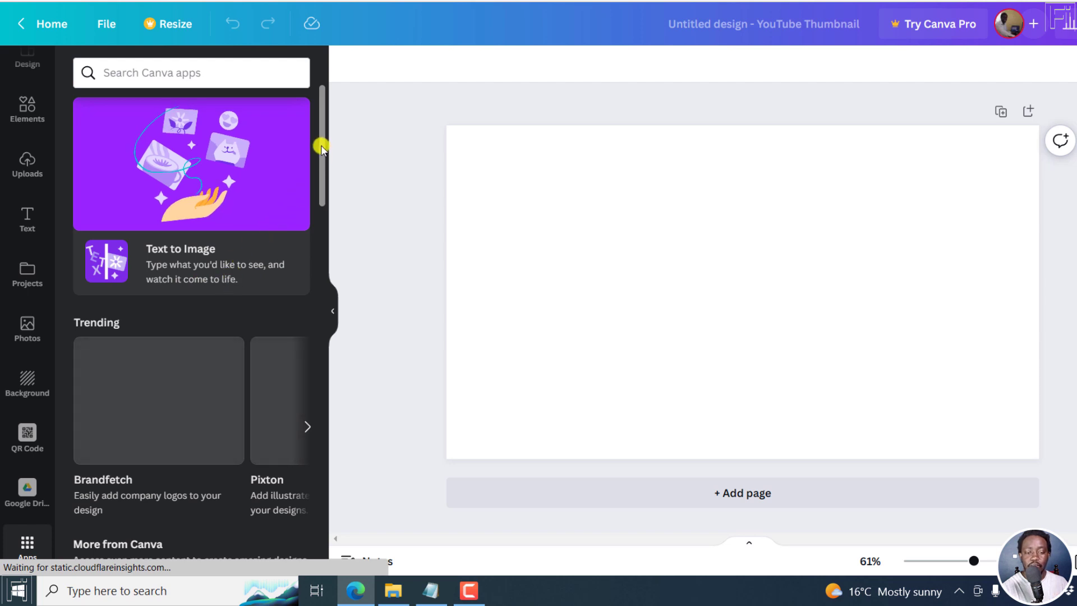
drag(320, 148, 321, 150)
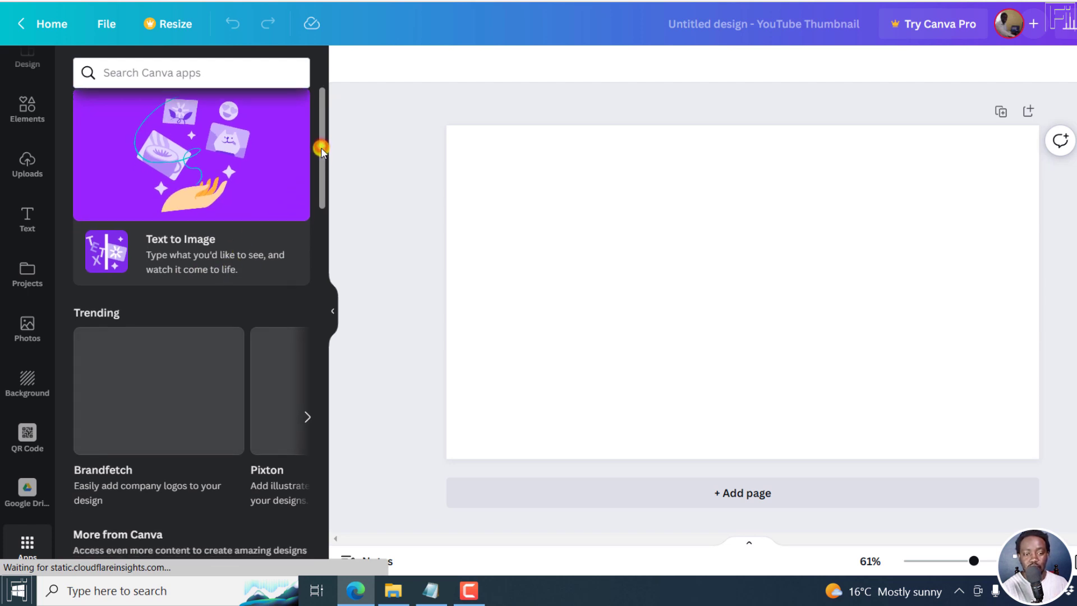
click(202, 74)
text(text)
key(Down)
key(Return)
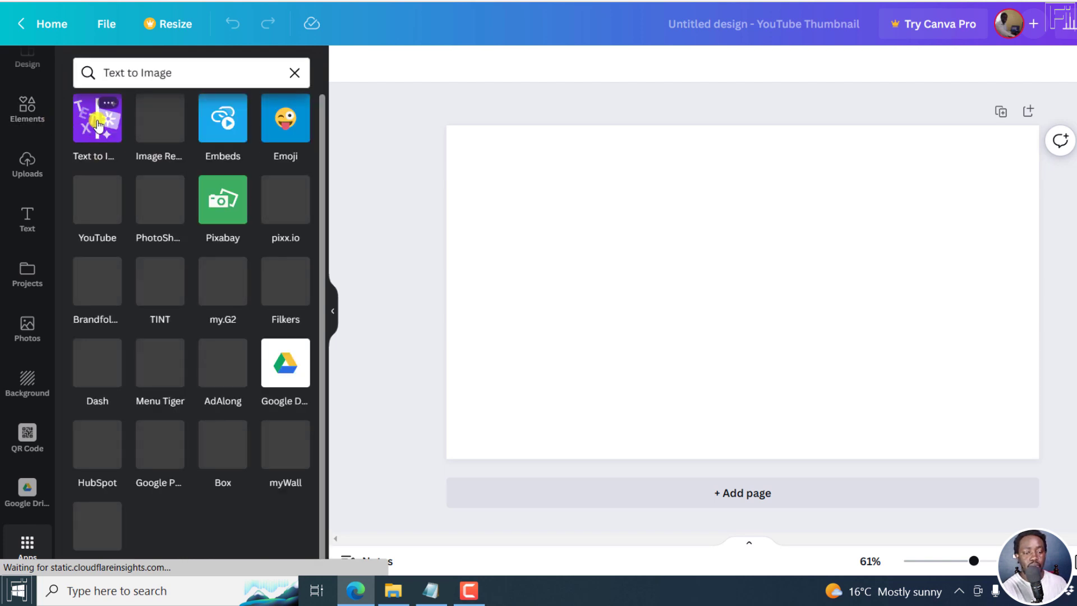
click(99, 124)
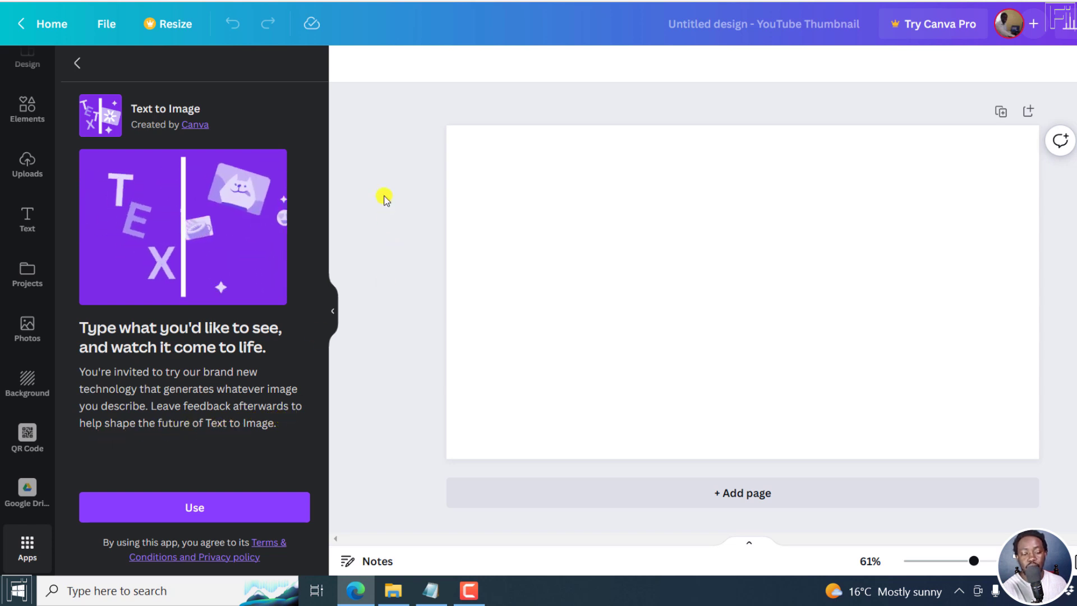
Step: Launch the Text to Image app and browse its image style carousel
click(194, 507)
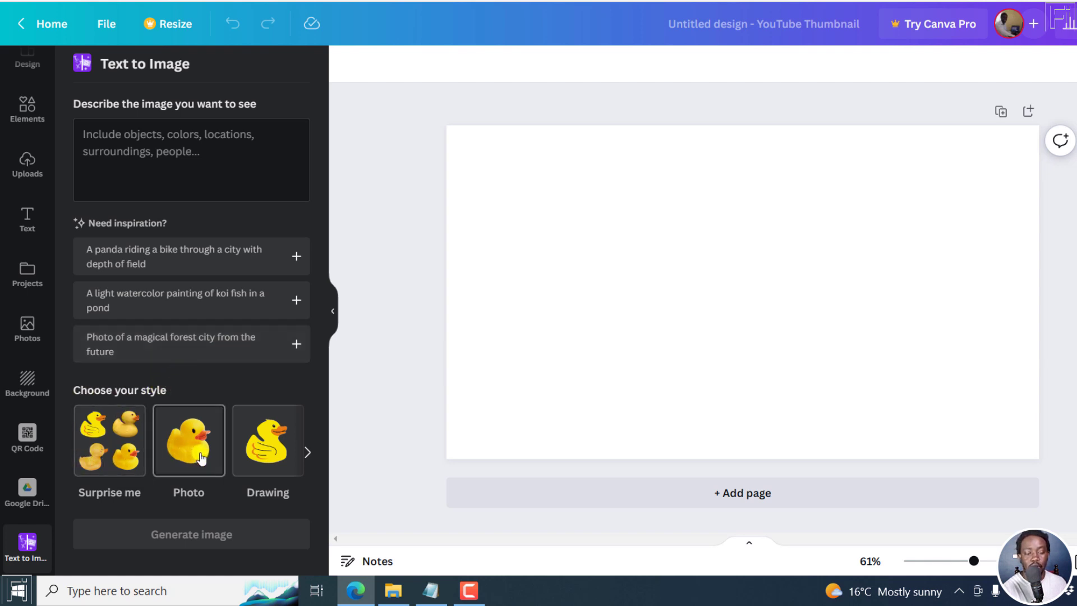
click(309, 454)
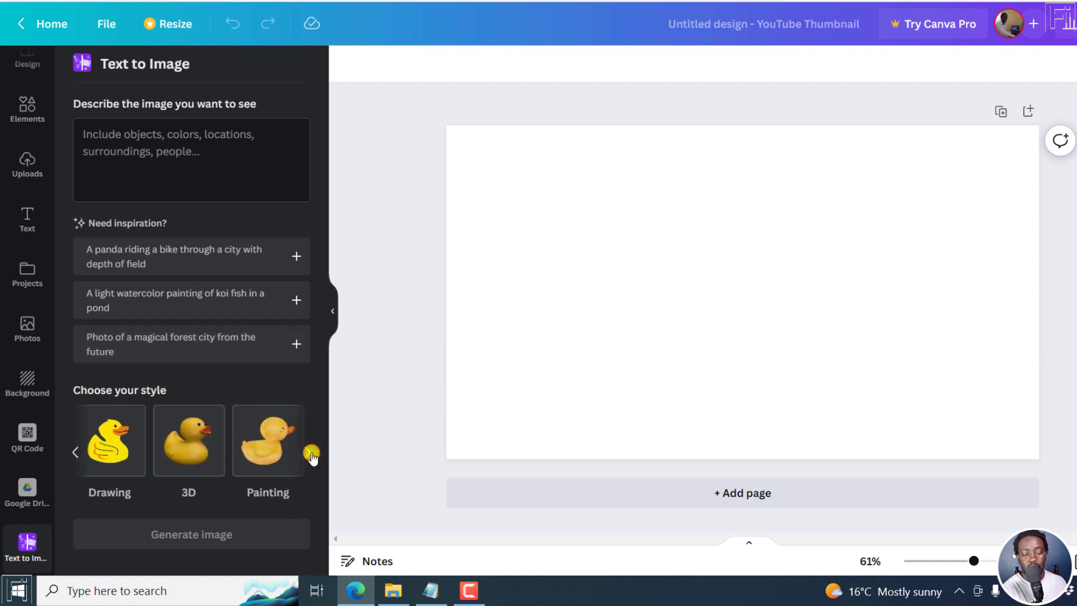
click(312, 456)
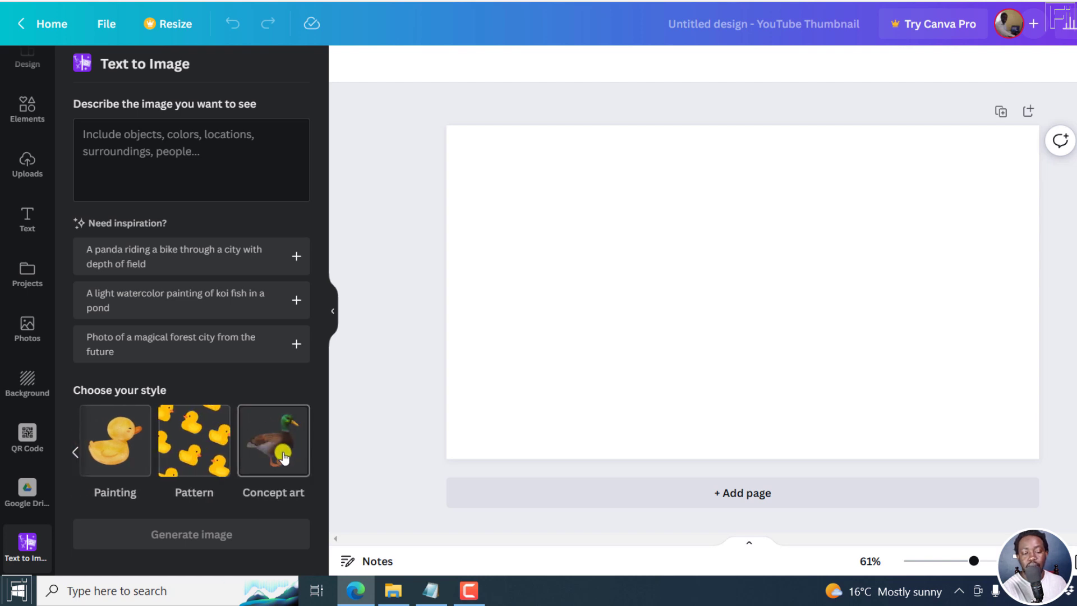
click(75, 453)
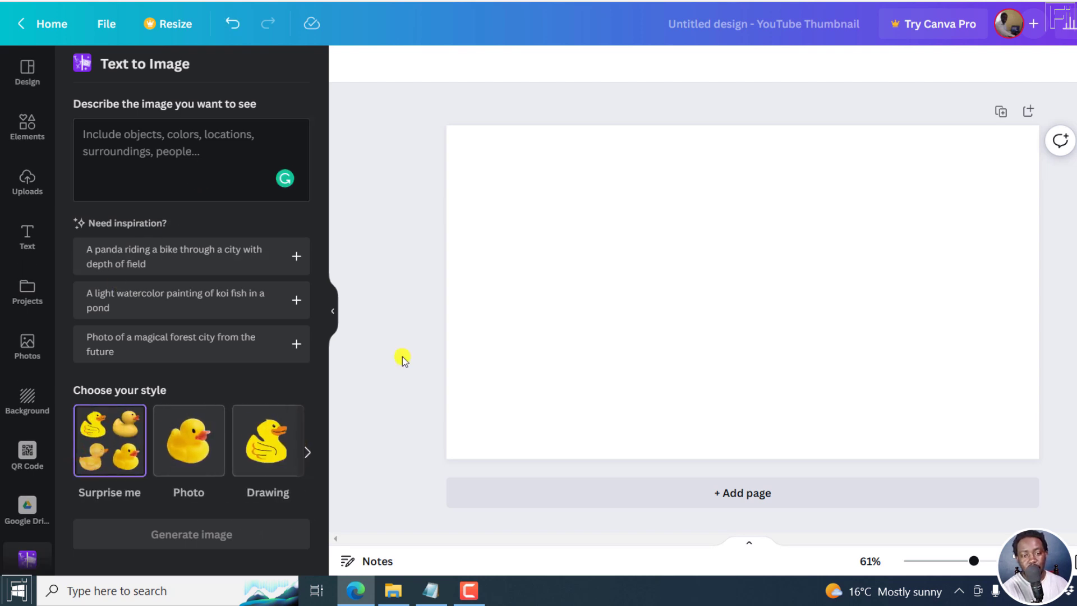
Step: Enter 'A color painting of New York' as the description and pick the Painting style
click(194, 159)
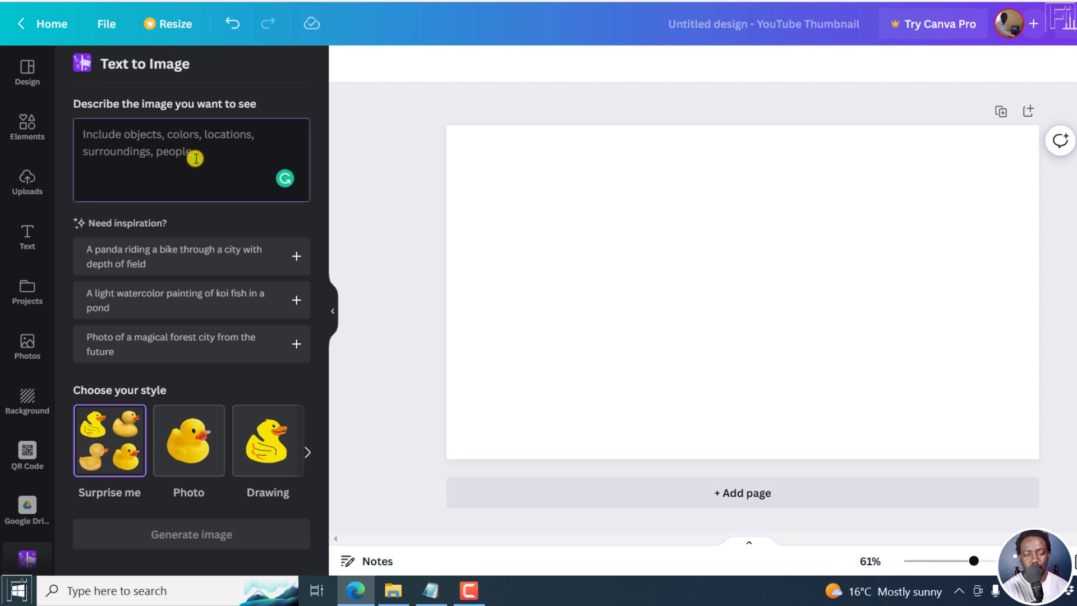
text(A color painting of New York)
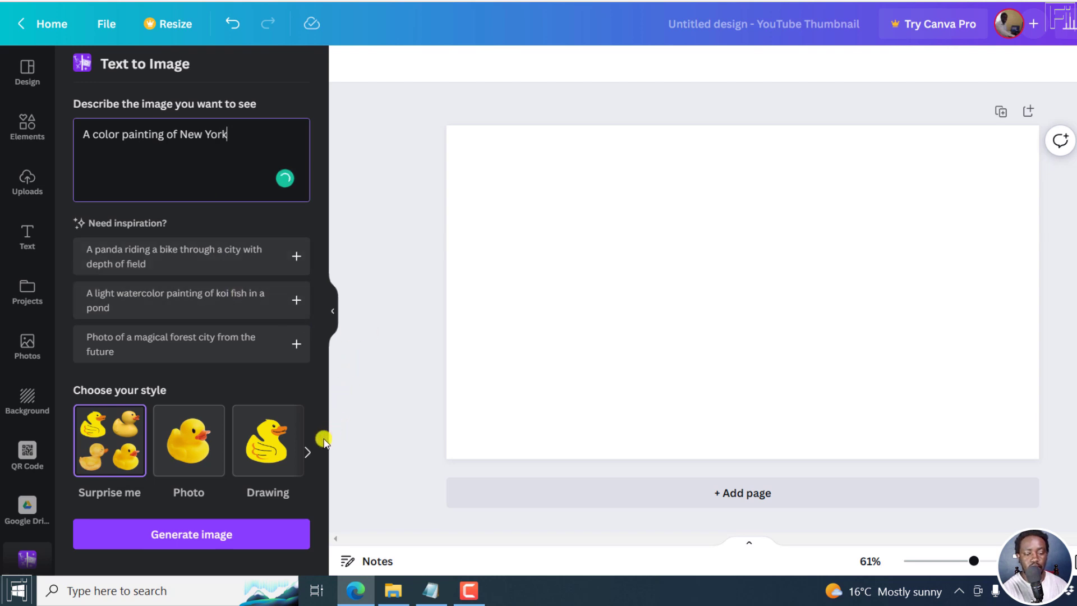
click(306, 451)
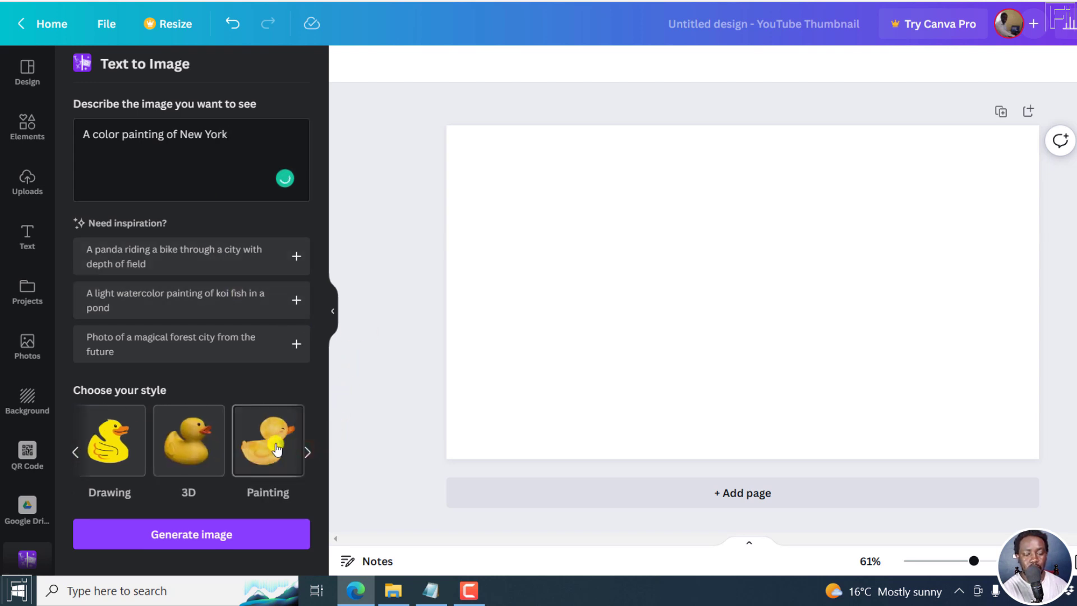
Step: Generate images for 'A color painting of New York' in the Painting style
click(193, 540)
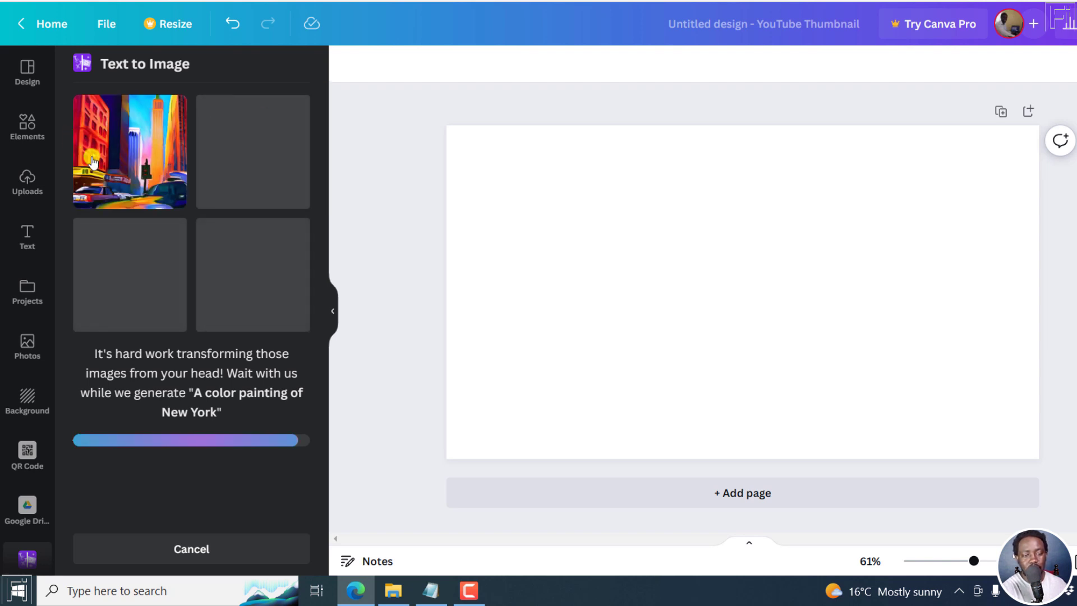
Step: Add the first two paintings to the page, with the skyline painting at the right edge
mouse_move(101, 160)
mouse_down()
mouse_move(536, 182)
mouse_move(510, 171)
mouse_move(557, 213)
mouse_move(548, 248)
mouse_move(536, 244)
mouse_up()
drag(232, 167, 877, 182)
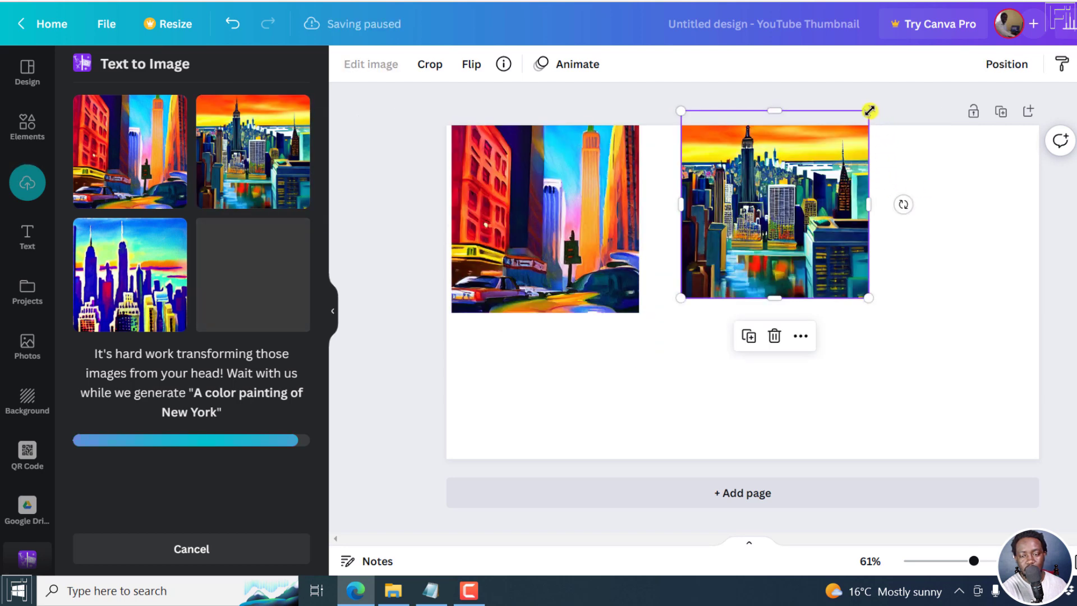
drag(818, 200, 786, 214)
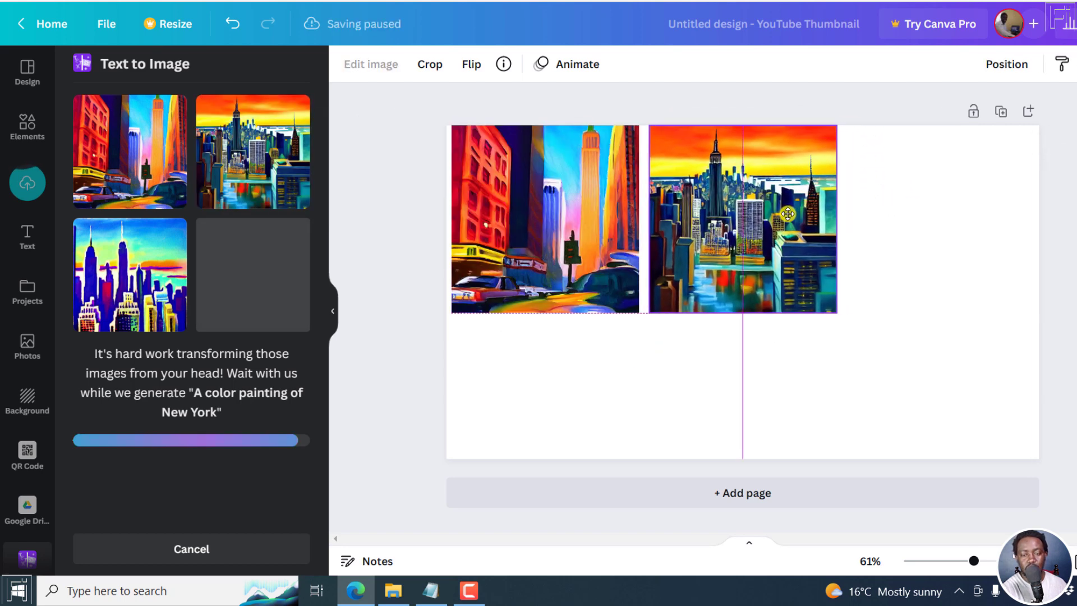
drag(786, 215, 989, 208)
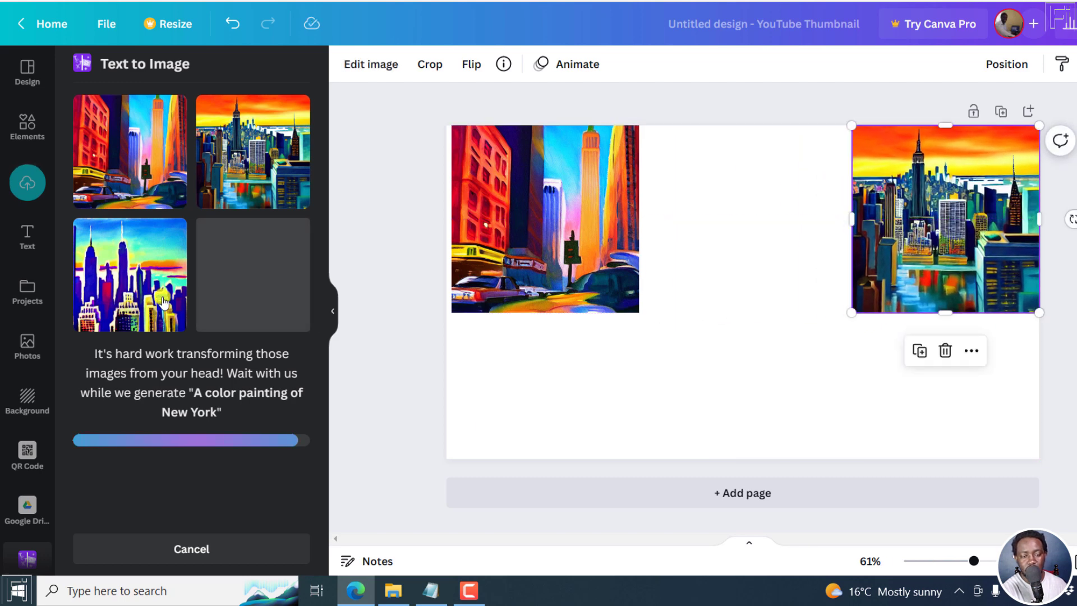
Step: Add the third and fourth paintings, shifting the fourth to the lower right
drag(122, 297, 651, 347)
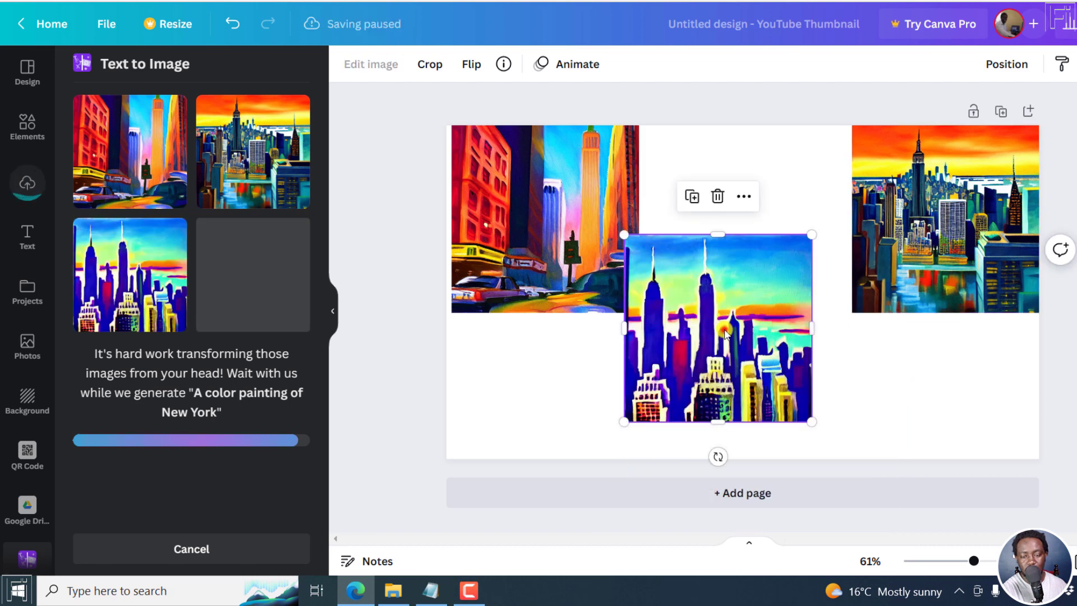
mouse_move(727, 329)
mouse_down()
mouse_move(628, 339)
mouse_move(649, 335)
mouse_up()
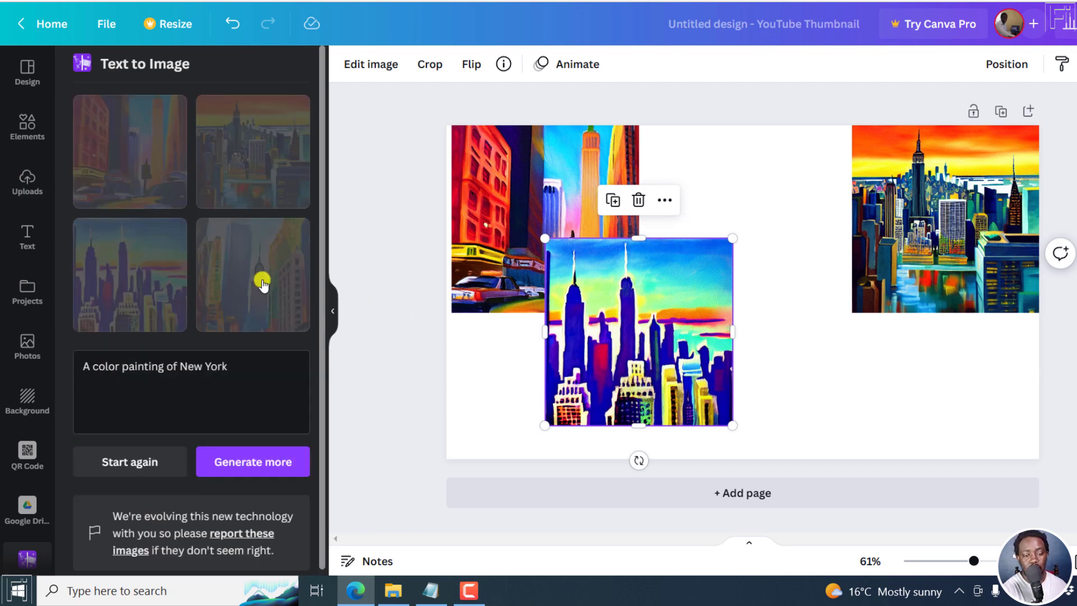
drag(261, 278, 780, 251)
drag(842, 261, 866, 302)
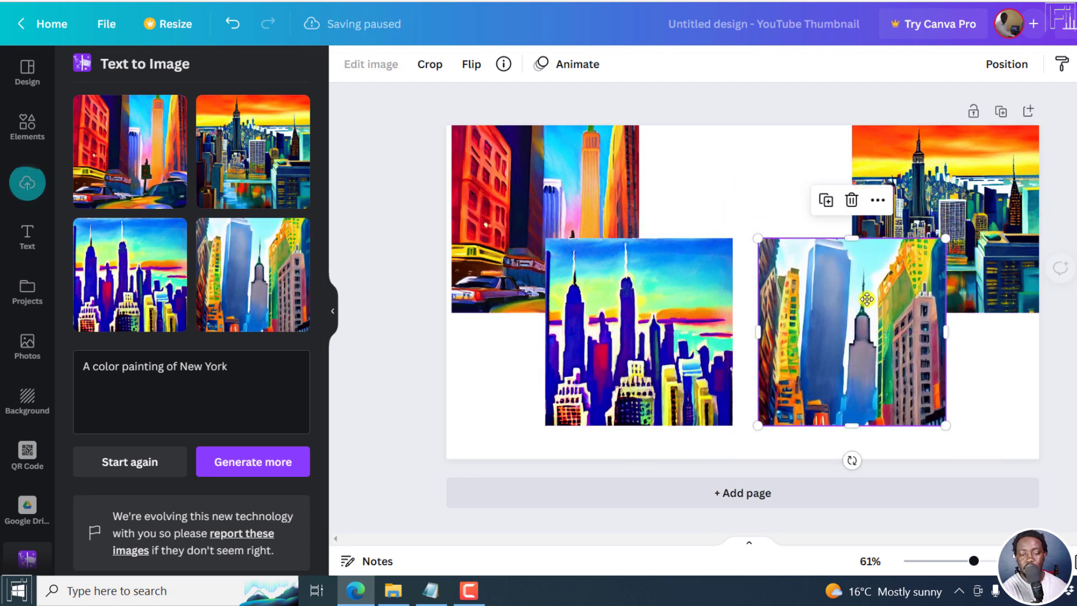
click(478, 398)
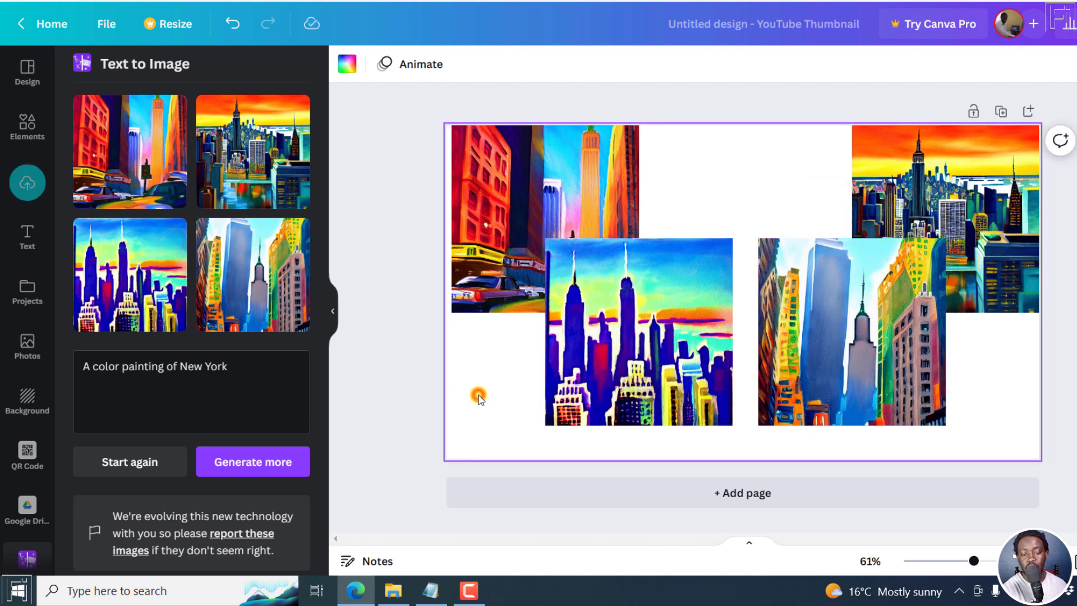